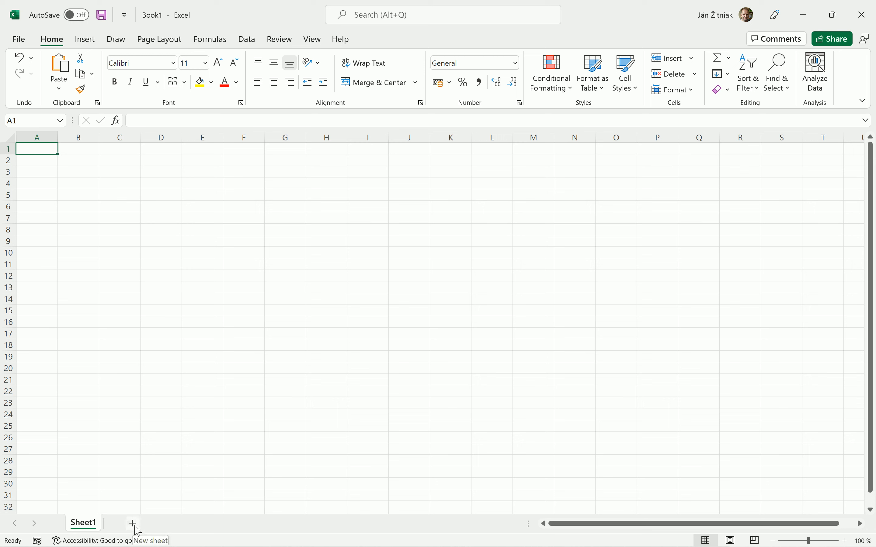
- Add a new worksheet and delete it again
click(134, 525)
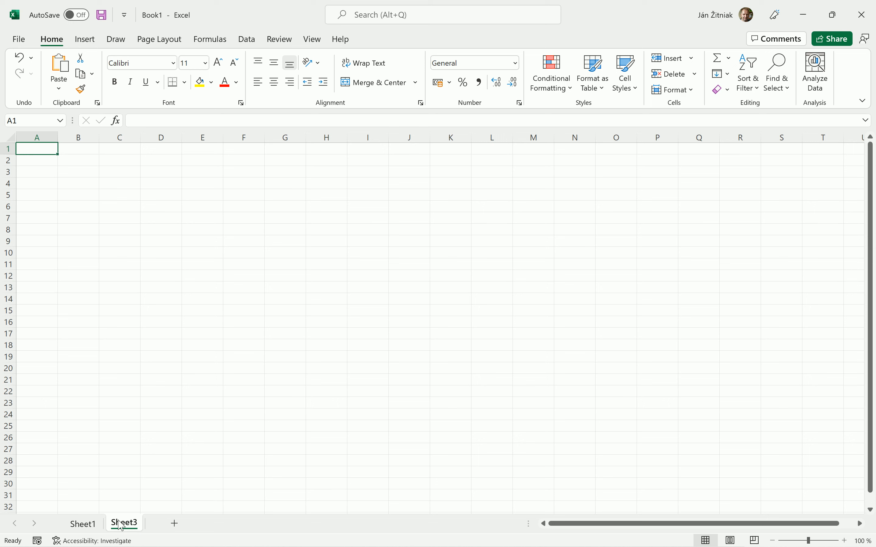
right_click(130, 527)
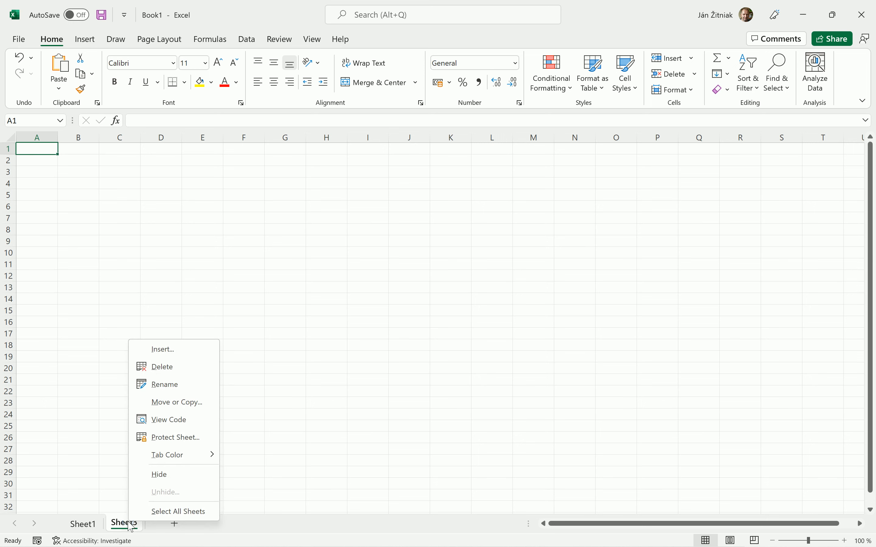
click(196, 374)
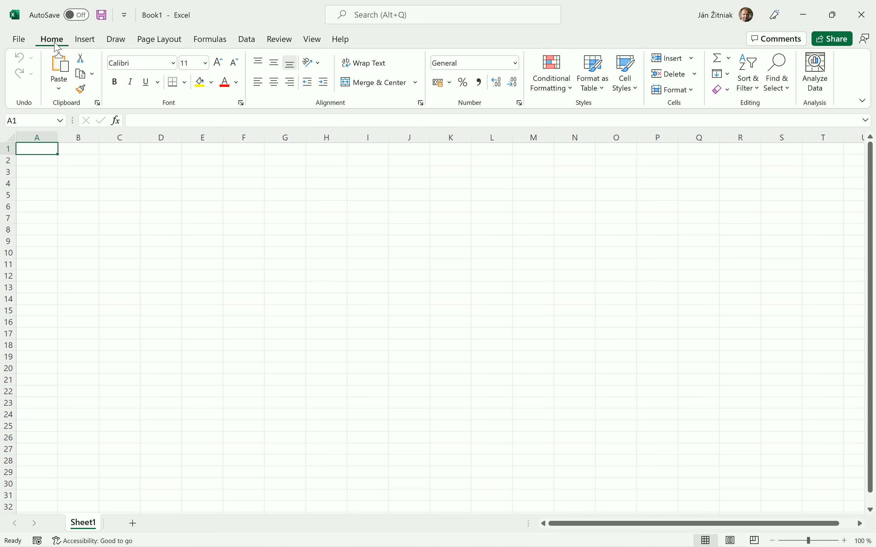
- Browse through the ribbon tabs Home, Insert, Draw, Page Layout and Formulas
click(93, 44)
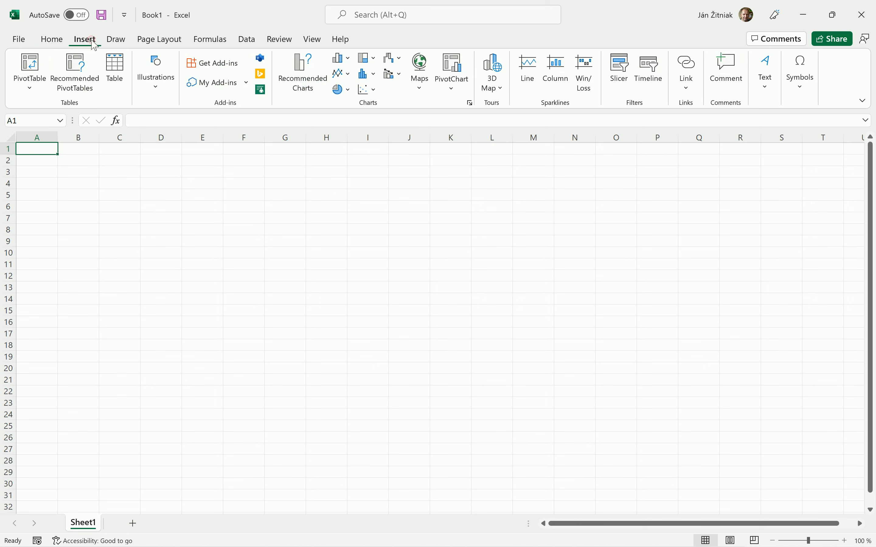
click(116, 41)
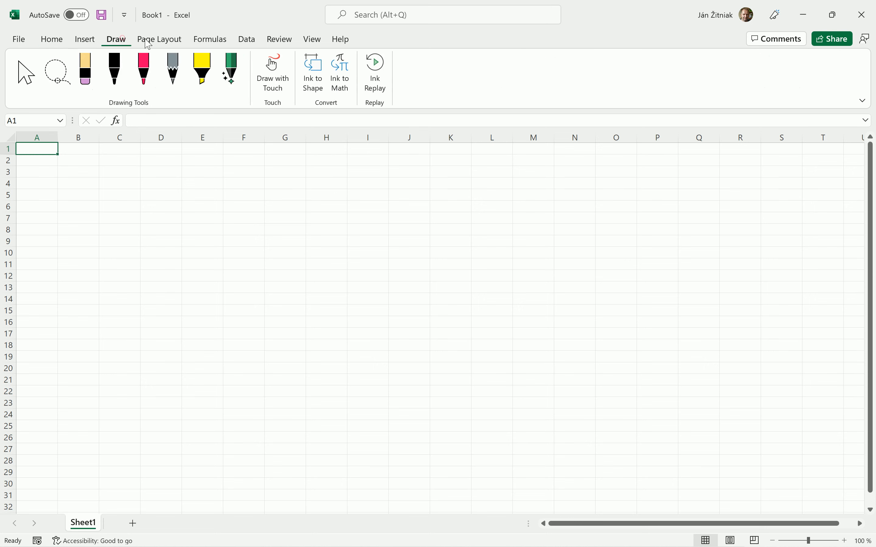
click(156, 41)
click(199, 42)
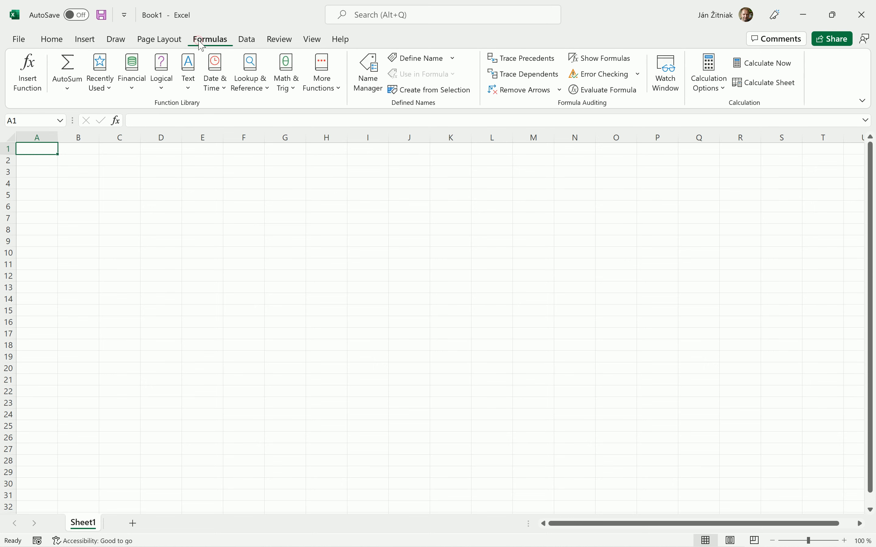
click(61, 41)
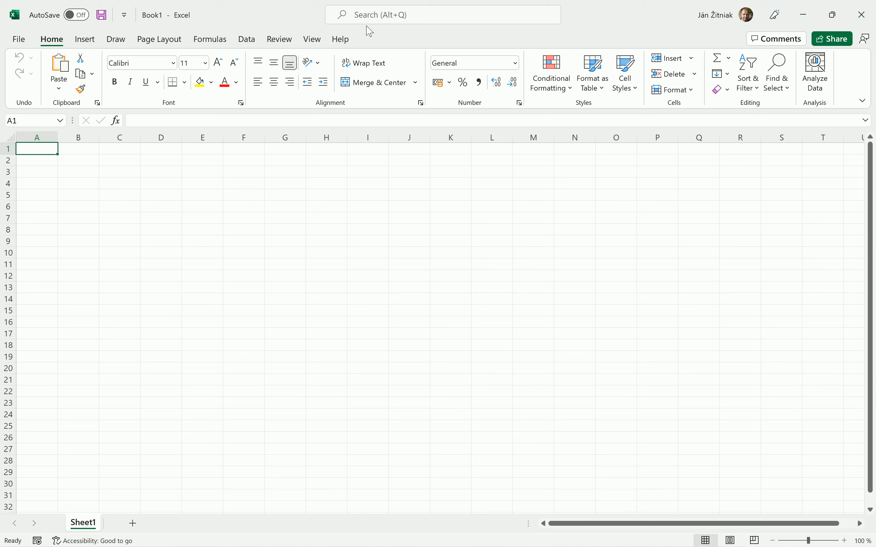
click(123, 45)
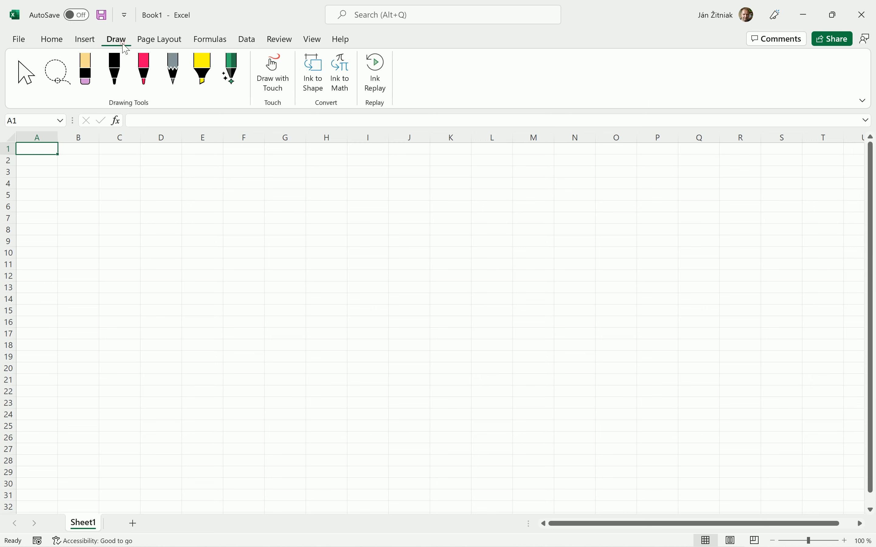
click(57, 45)
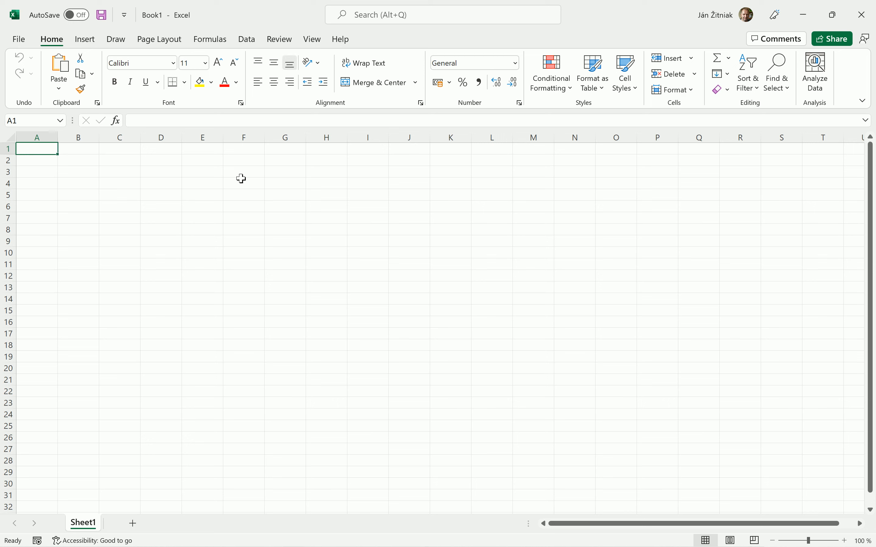
- Open the Font settings dialog, reposition it, and close it
click(242, 104)
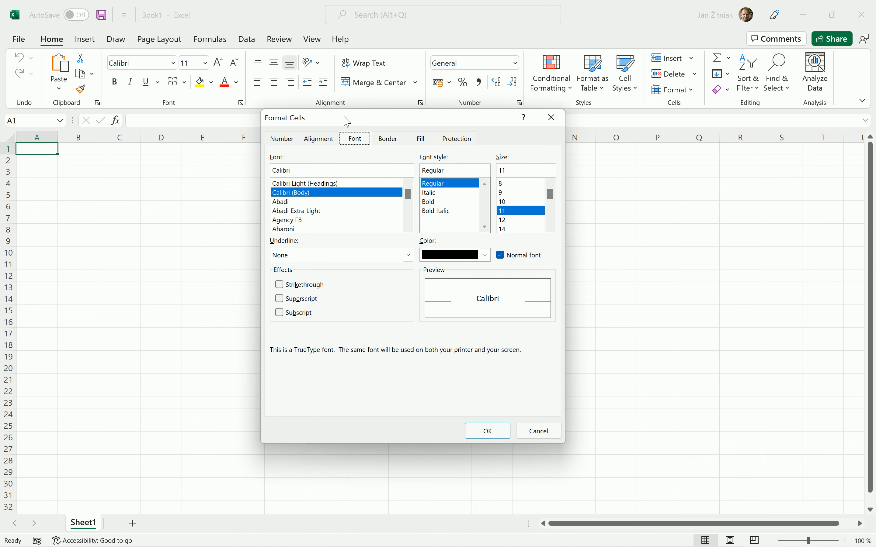
drag(347, 122, 341, 144)
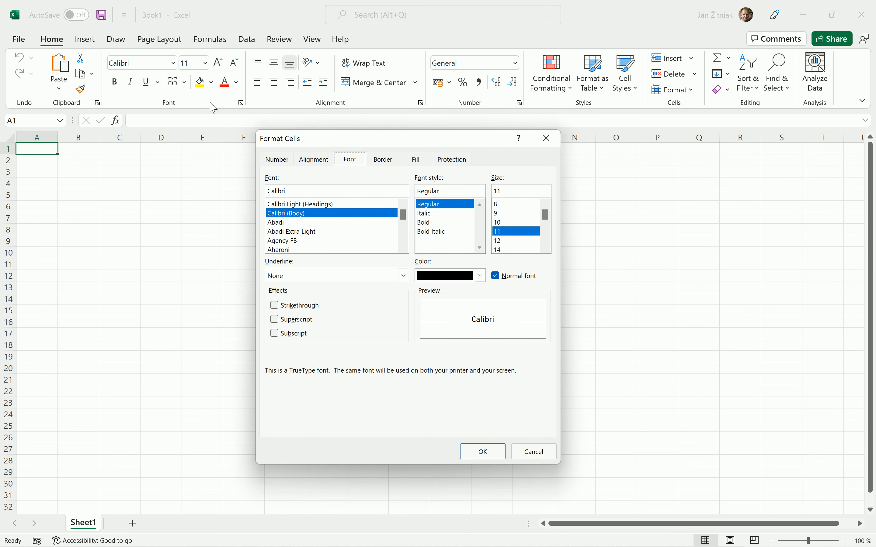
click(547, 138)
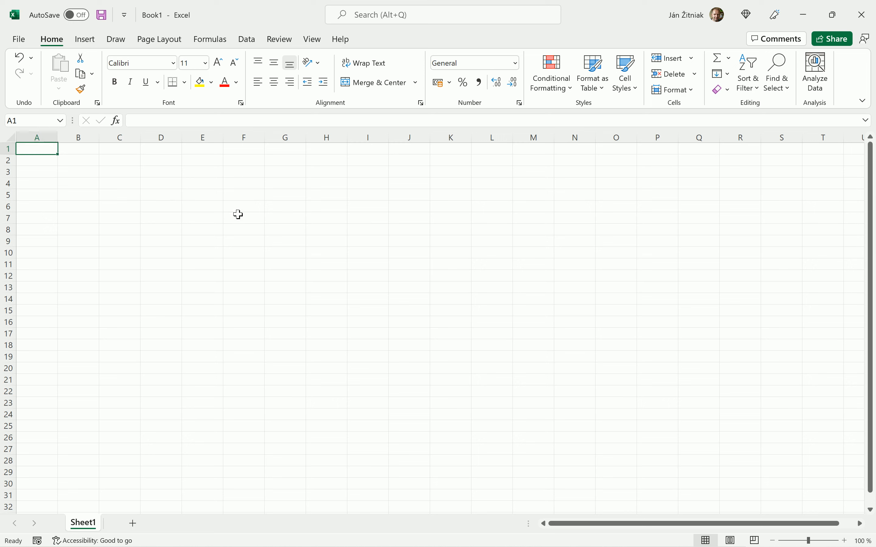
- Select various individual cells across the sheet
click(250, 219)
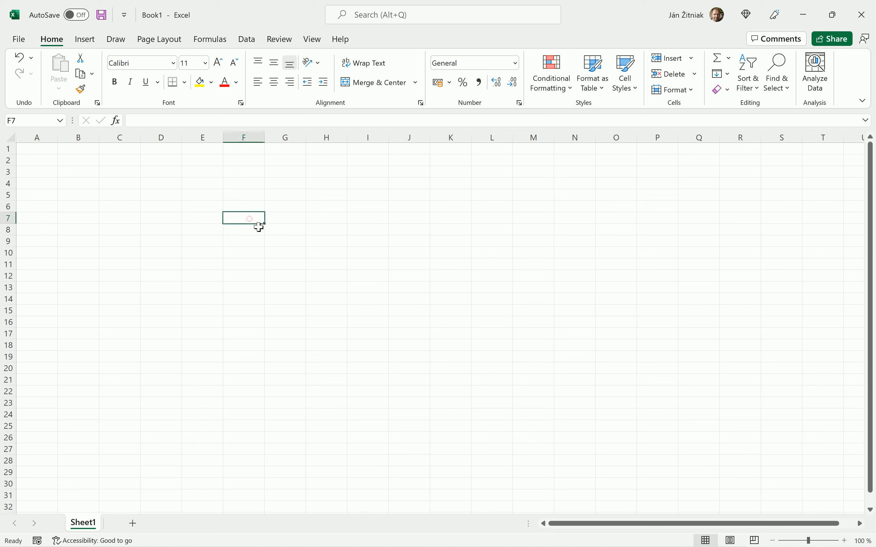
click(312, 284)
click(410, 230)
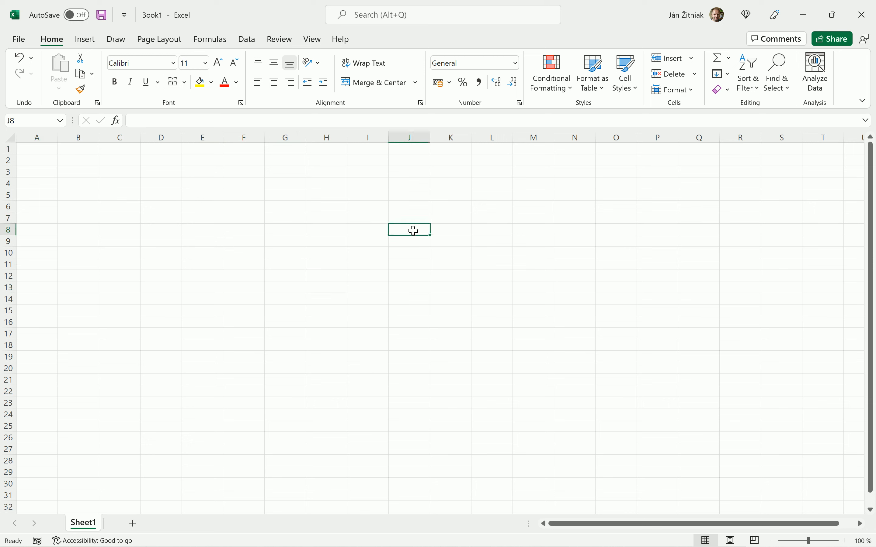
click(257, 271)
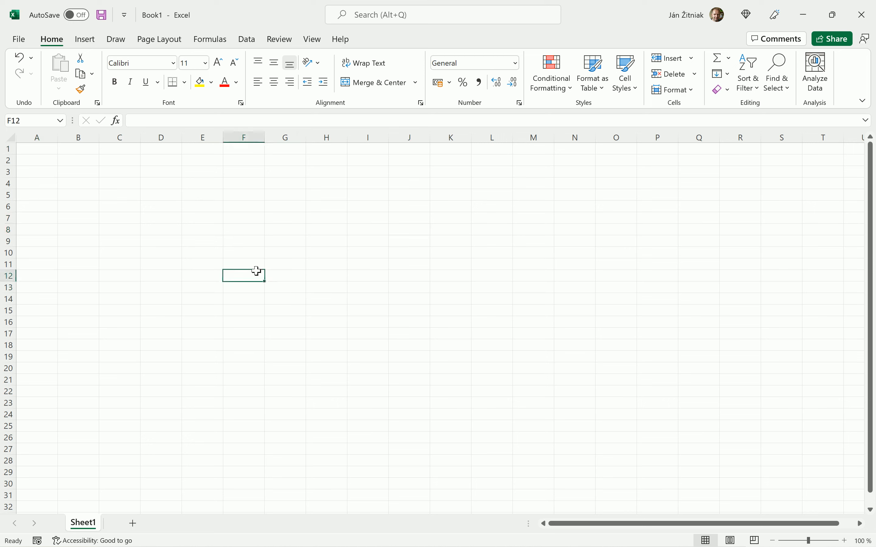
click(343, 194)
click(359, 252)
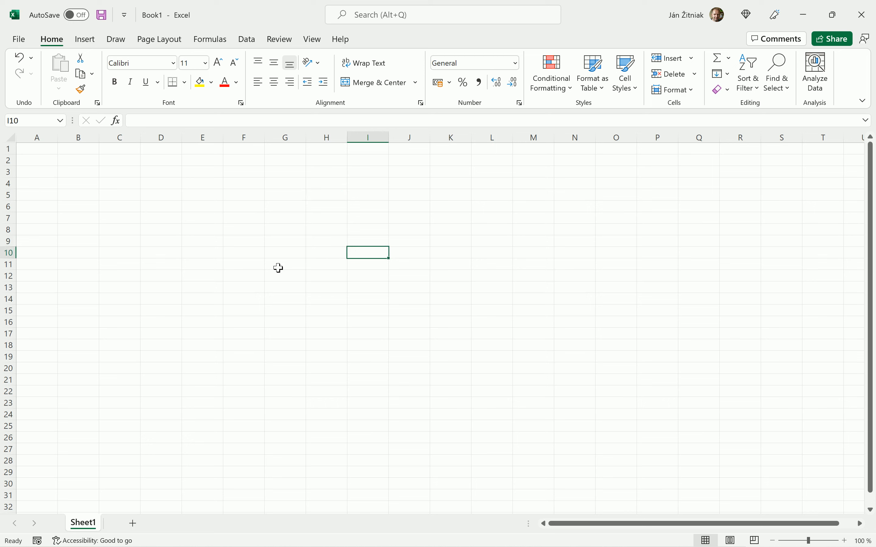
click(292, 218)
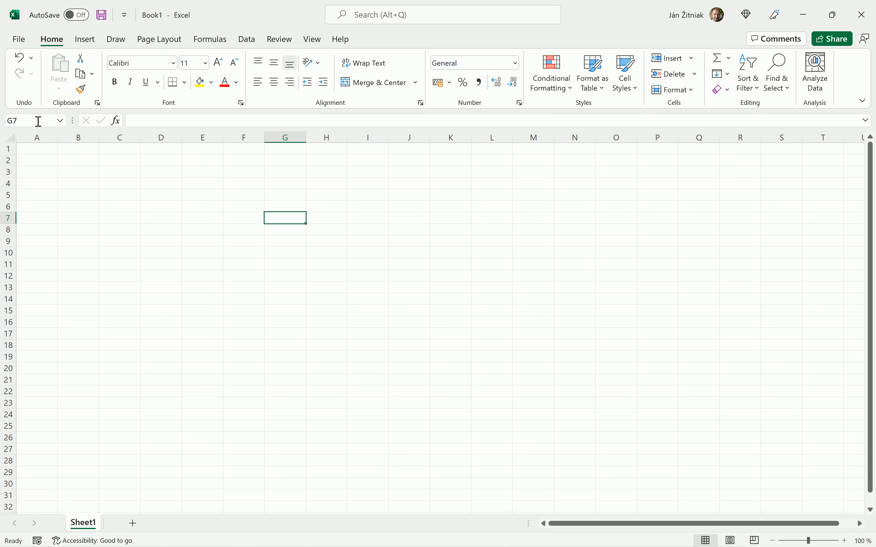
click(169, 239)
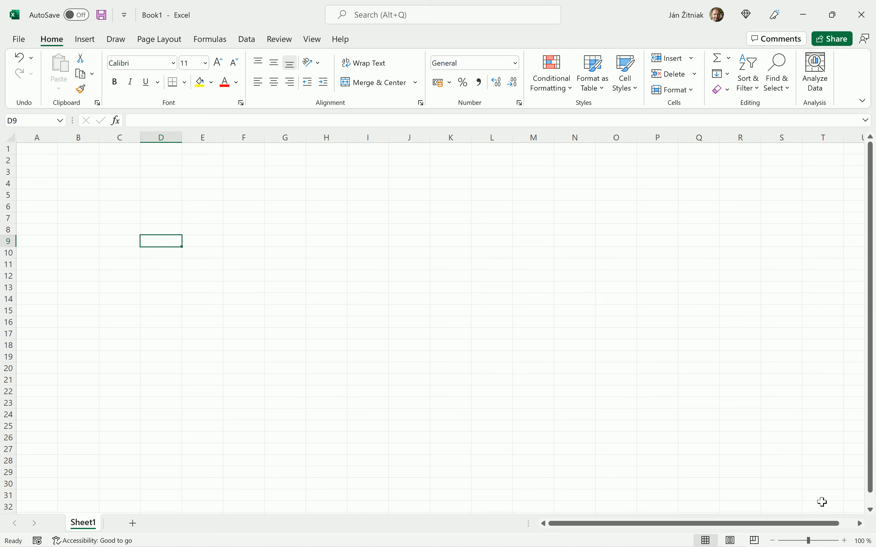
- Zoom the sheet to 120%
click(846, 541)
click(846, 541)
click(846, 541)
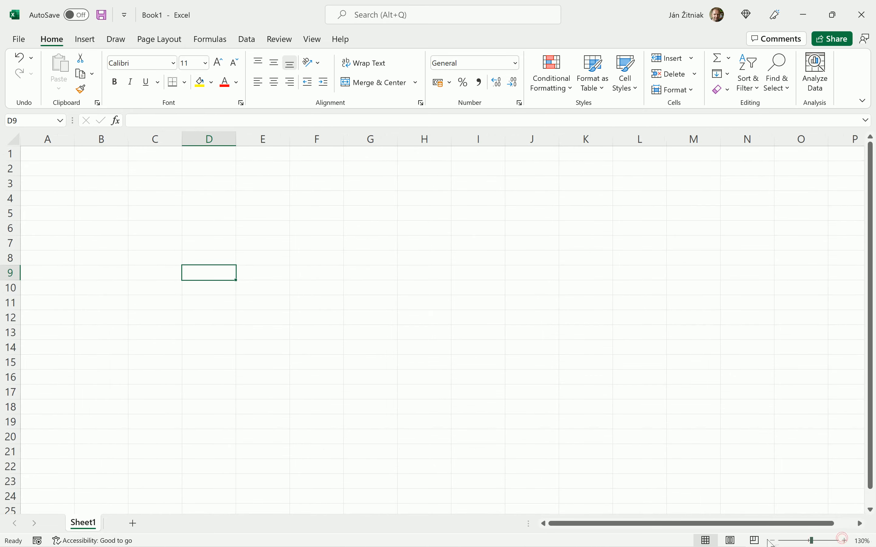
click(773, 541)
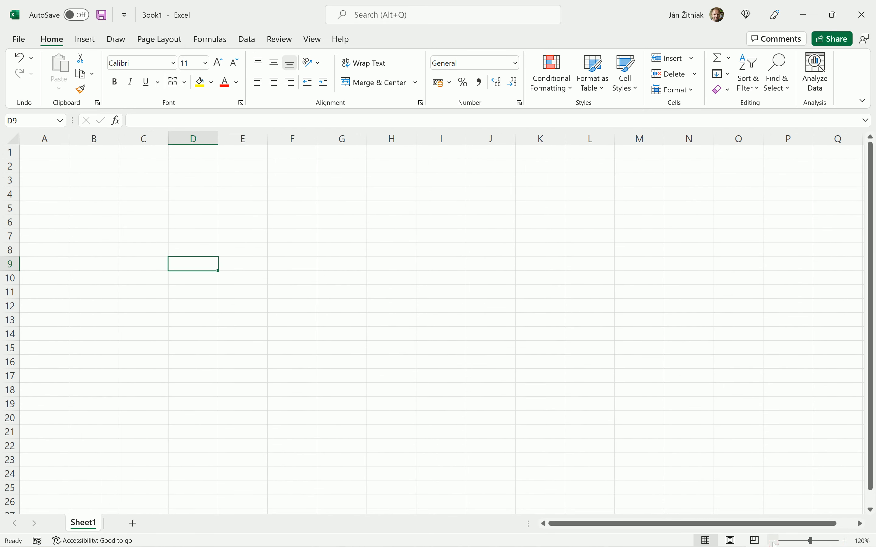
- Create a new blank workbook and open the recent workbook 1_Basic terms in Excel
key(ctrl+n)
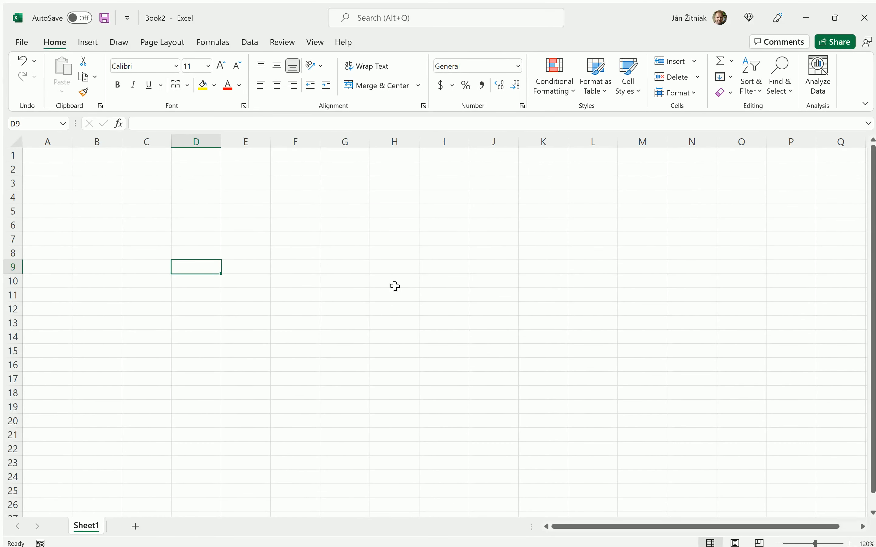
click(25, 45)
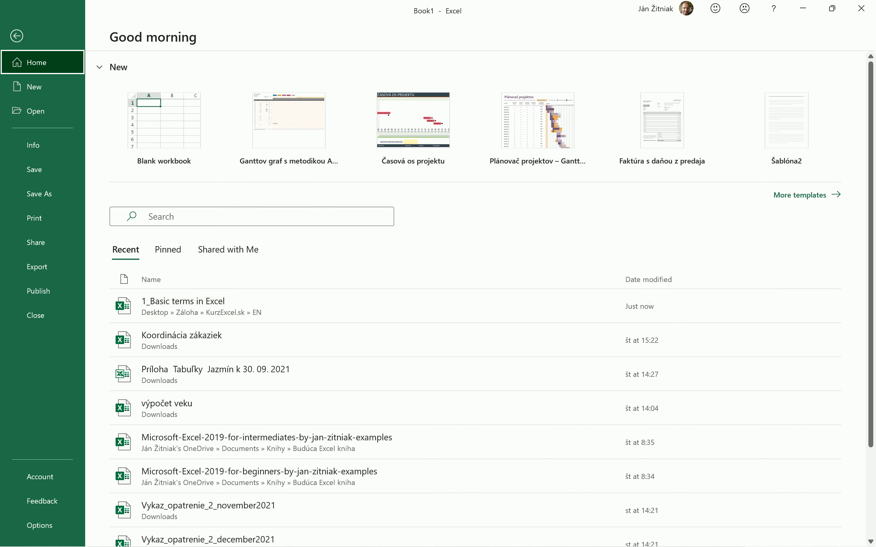
click(195, 306)
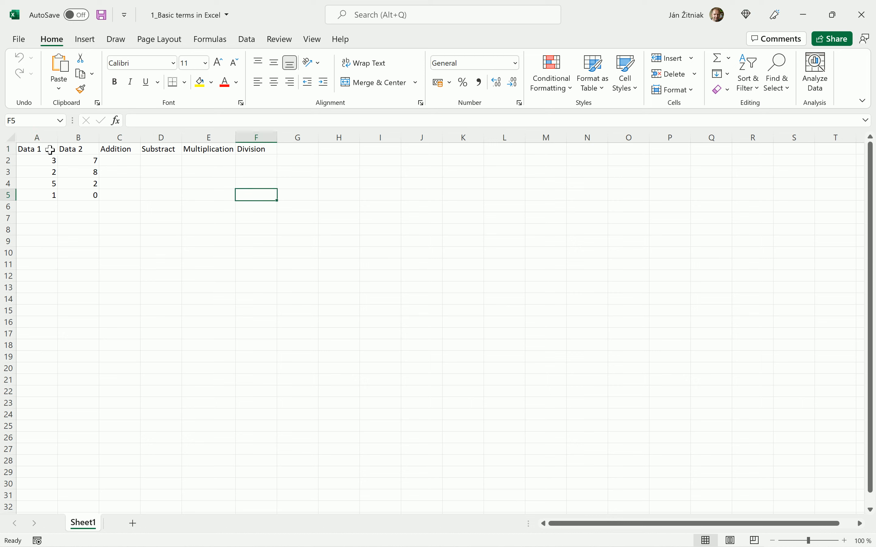
- Retype the header in cell A1 as Data 1
mouse_move(50, 149)
mouse_down()
mouse_move(141, 180)
mouse_move(235, 196)
mouse_move(266, 217)
mouse_move(243, 196)
mouse_move(255, 203)
mouse_move(252, 197)
mouse_up()
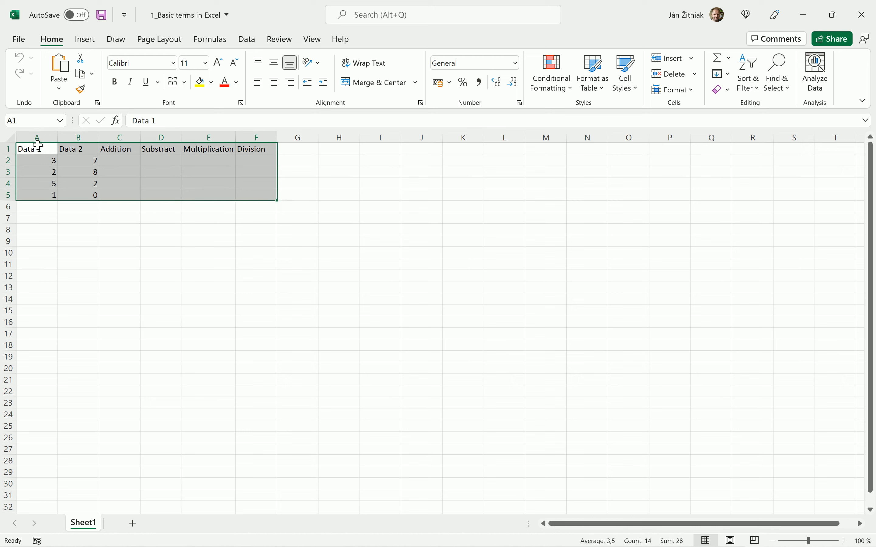
click(31, 151)
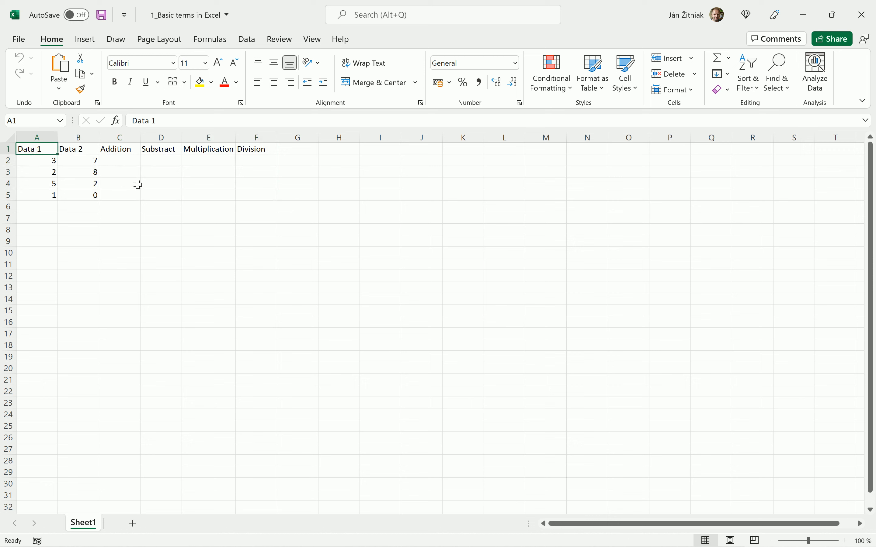
key(Delete)
text(Data 1)
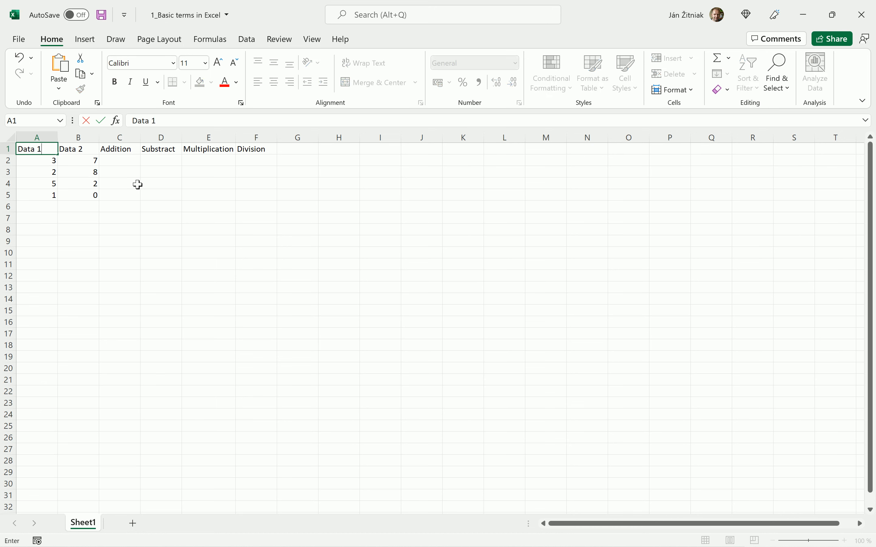
key(Return)
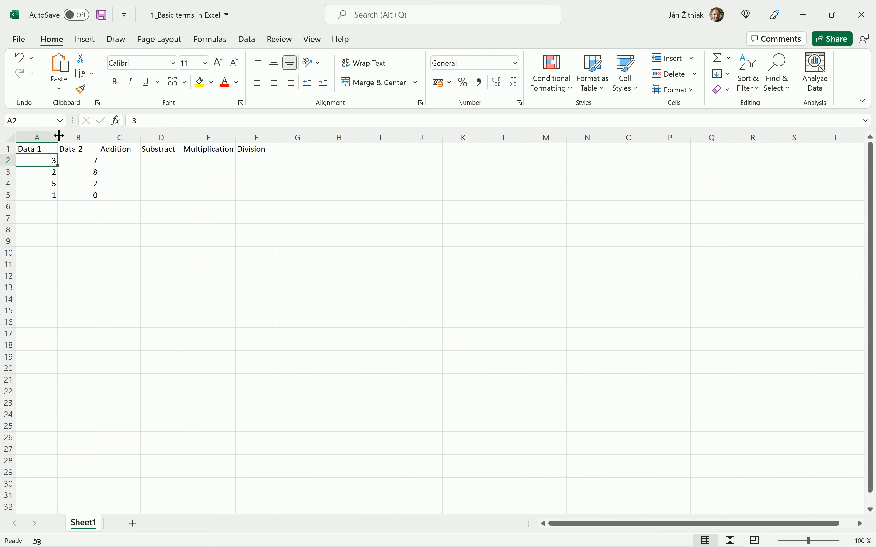
- Adjust column A's width slightly narrower and make row 1 slightly taller
drag(59, 137, 125, 141)
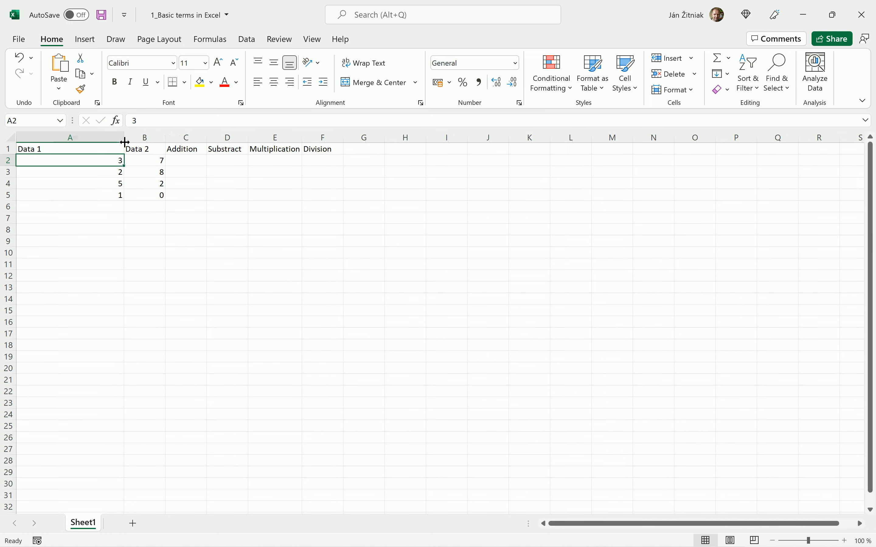
drag(124, 138, 60, 139)
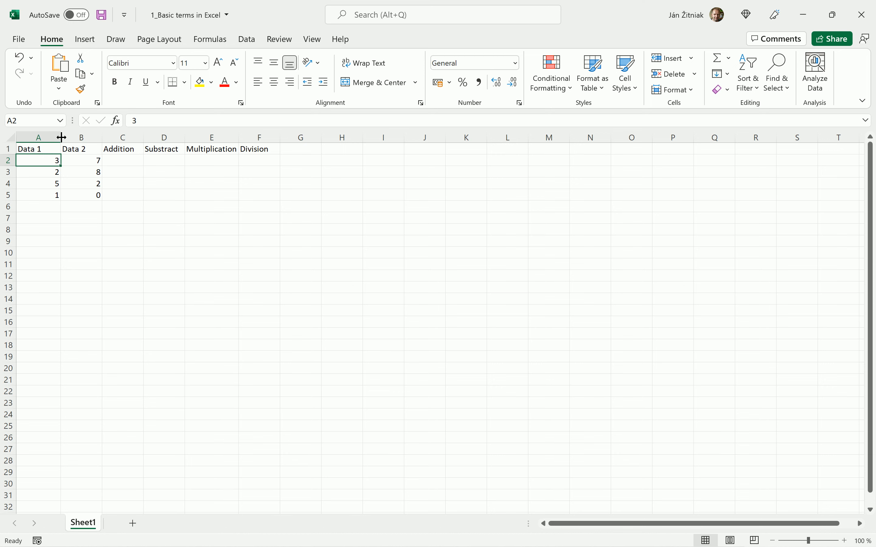
mouse_move(62, 137)
mouse_down()
mouse_move(104, 138)
mouse_move(54, 138)
mouse_up()
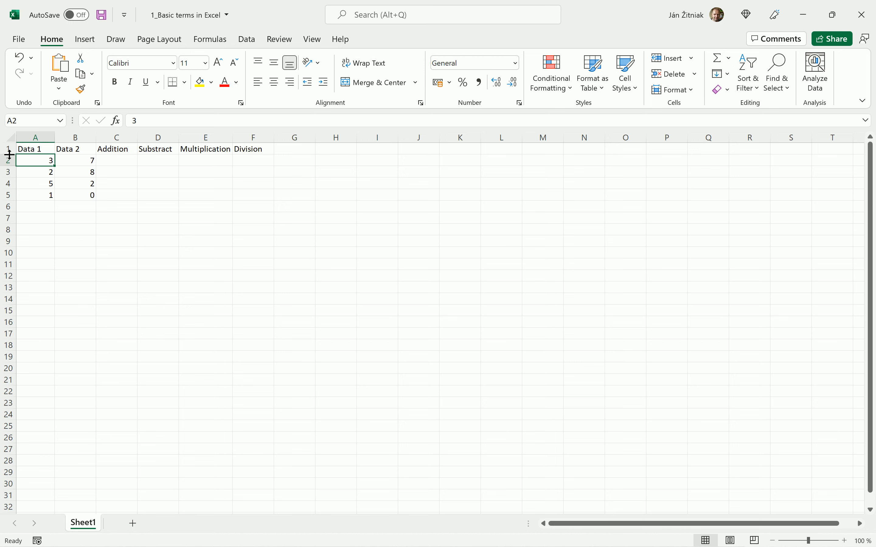
mouse_move(9, 154)
mouse_down()
mouse_move(8, 177)
mouse_move(8, 157)
mouse_up()
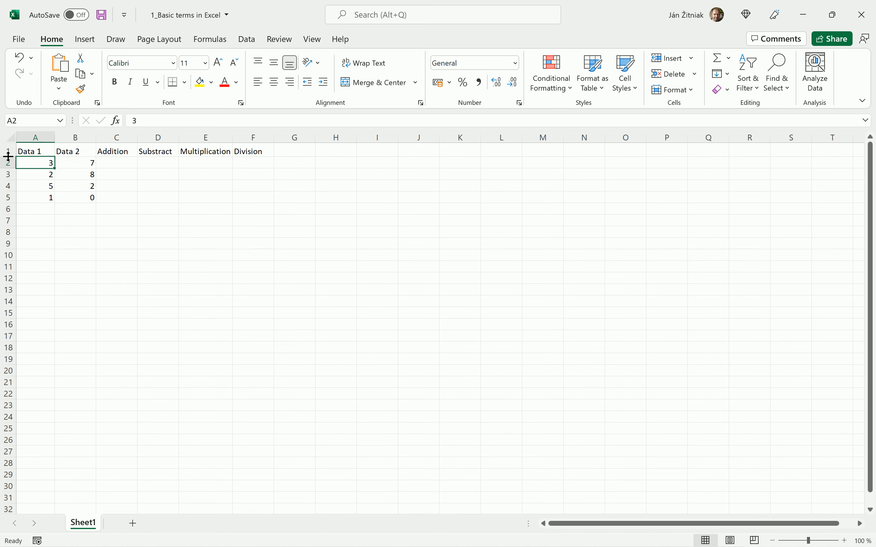
- Enter the addition formula =A2+B2 in cell C2 by referencing the Data 1 and Data 2 cells
click(122, 165)
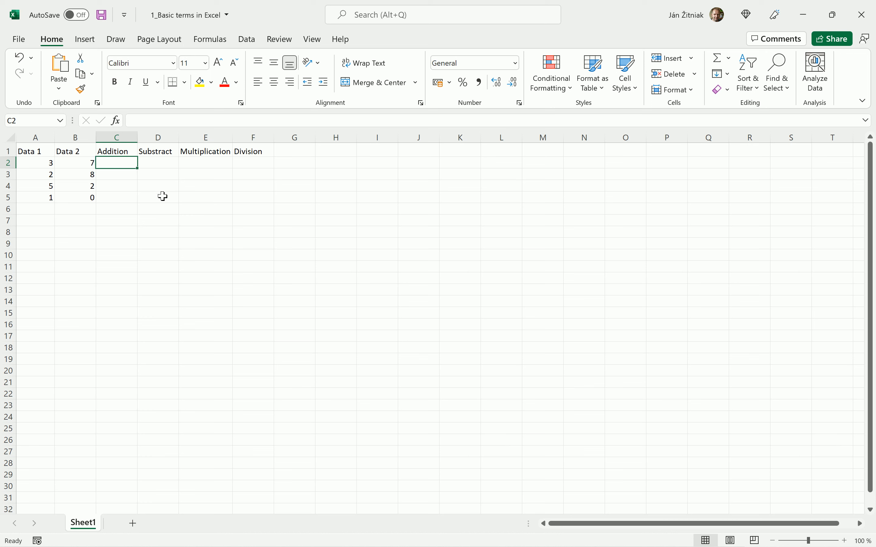
text(=)
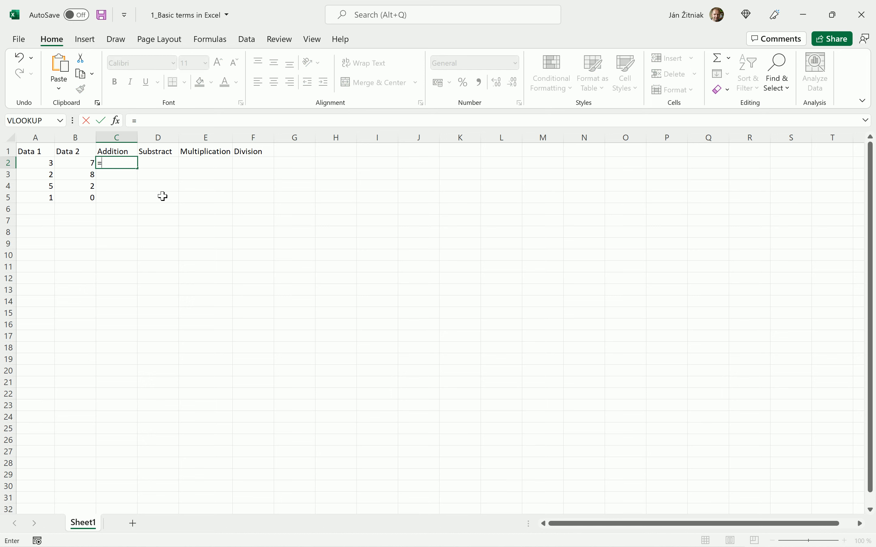
click(35, 164)
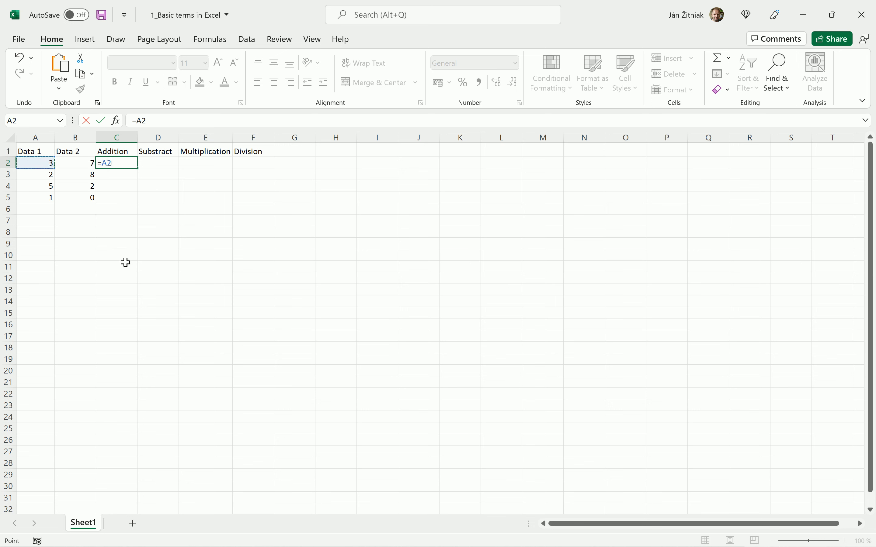
text(+)
click(72, 163)
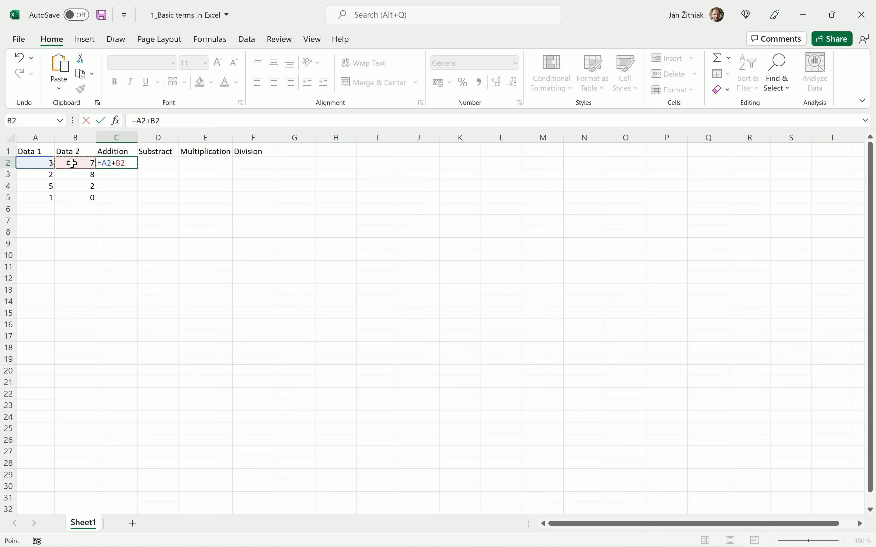
key(Return)
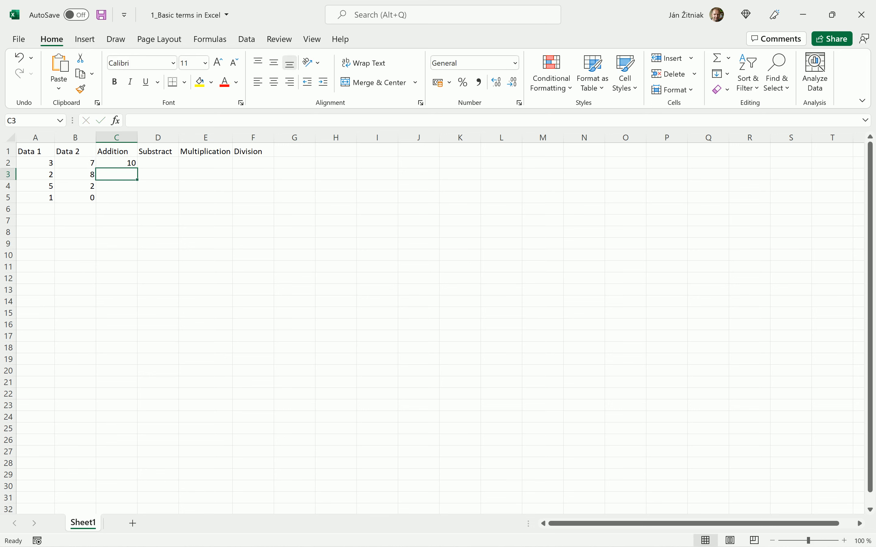
- Fill the addition formula down to C5 and check the copied formulas in C3 to C5
click(117, 163)
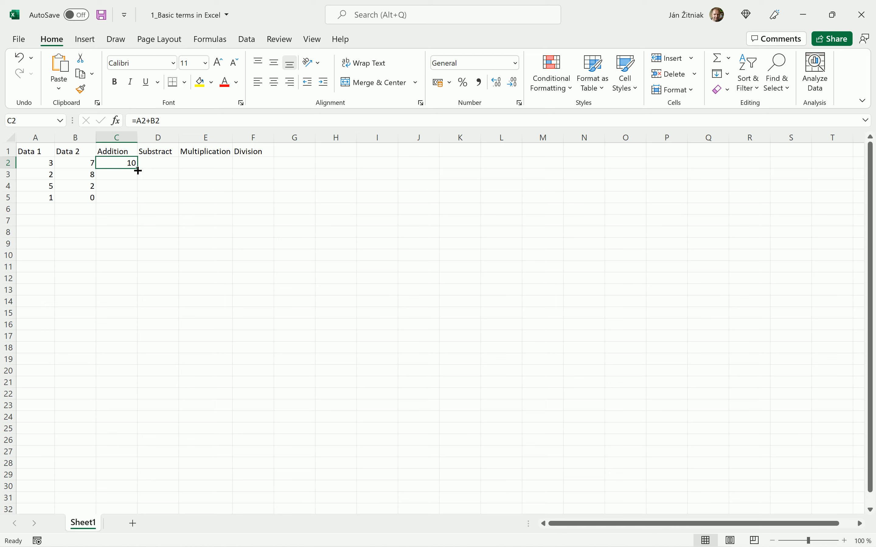
drag(138, 170, 139, 204)
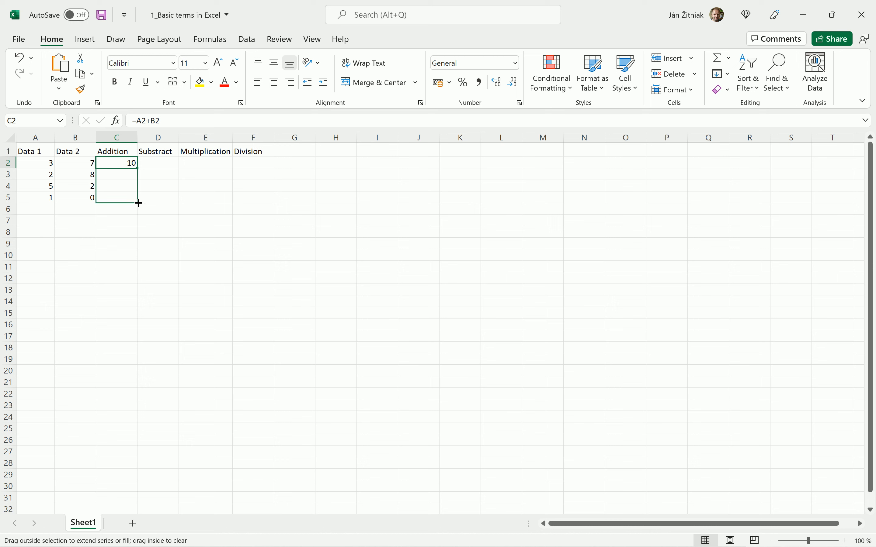
drag(139, 203, 139, 202)
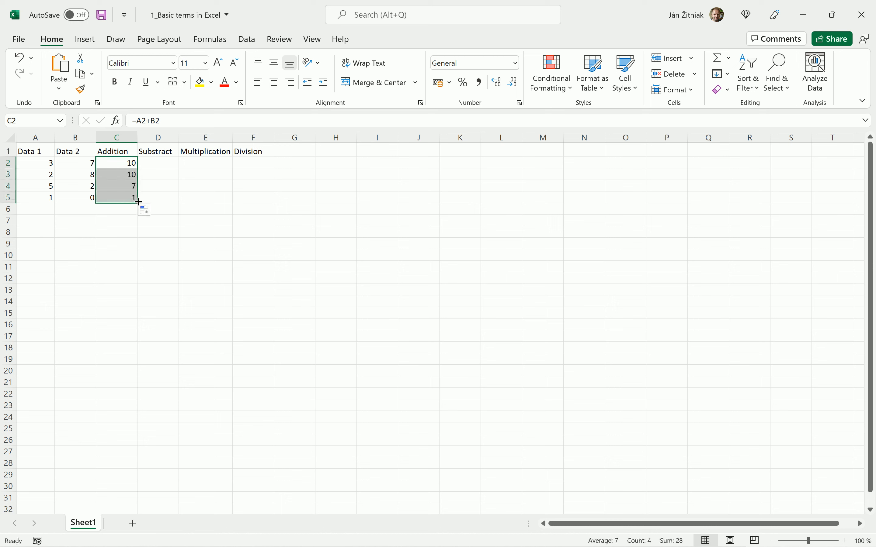
click(119, 175)
click(116, 185)
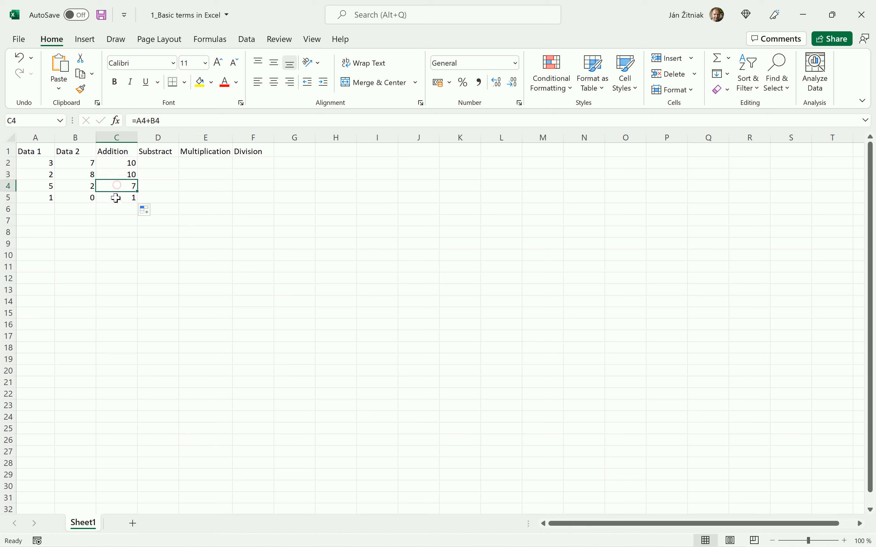
click(116, 198)
click(118, 185)
click(123, 174)
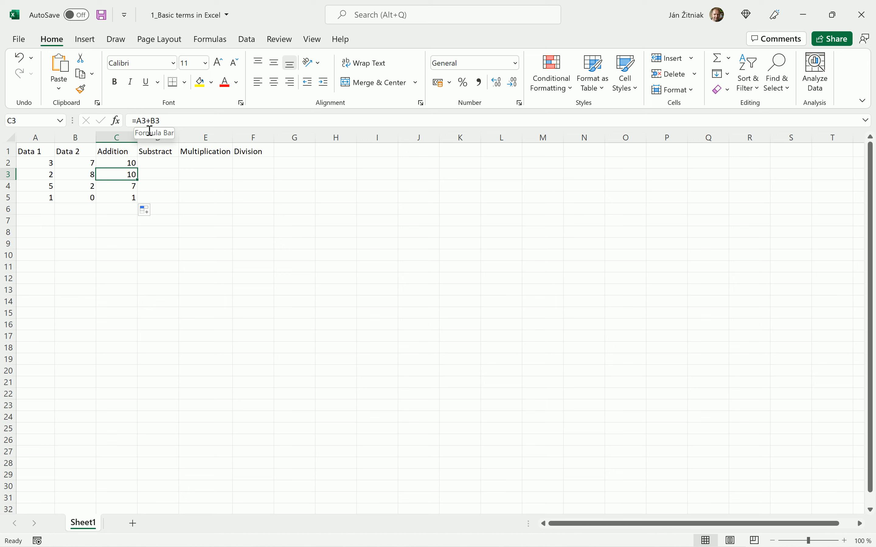
- Enter the subtraction formula =A2-B2 in D2 and fill it down to D5
click(151, 162)
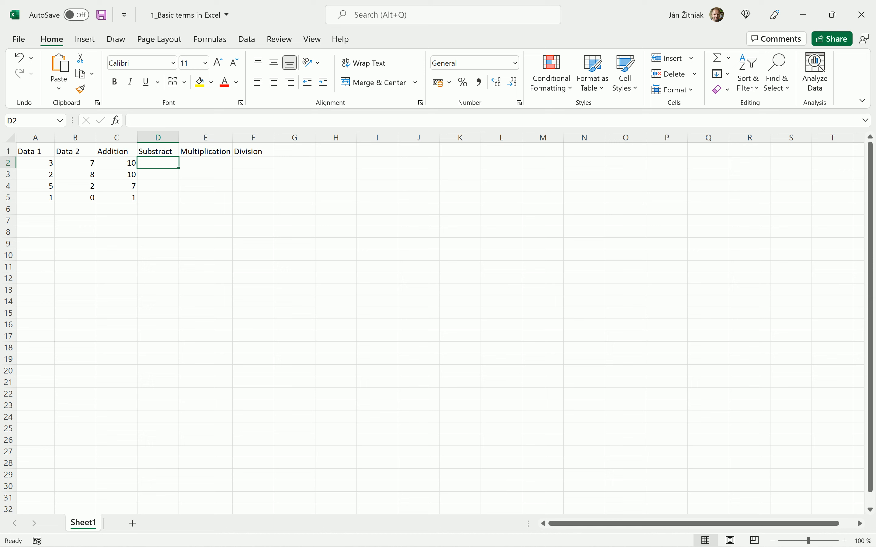
text(=)
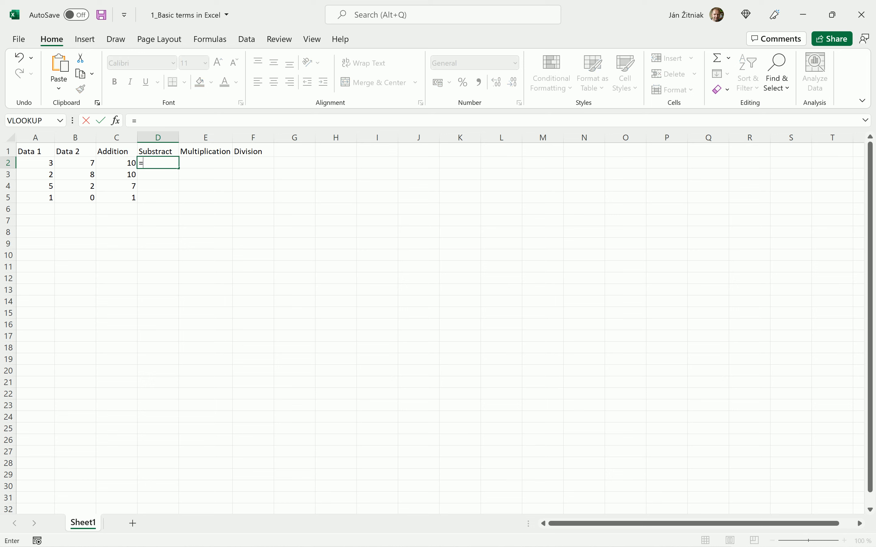
click(35, 163)
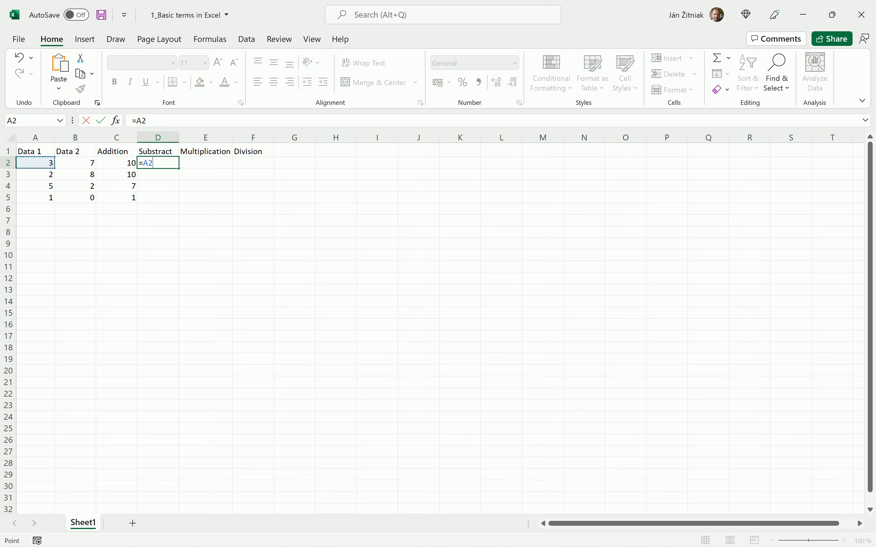
text(-)
click(75, 163)
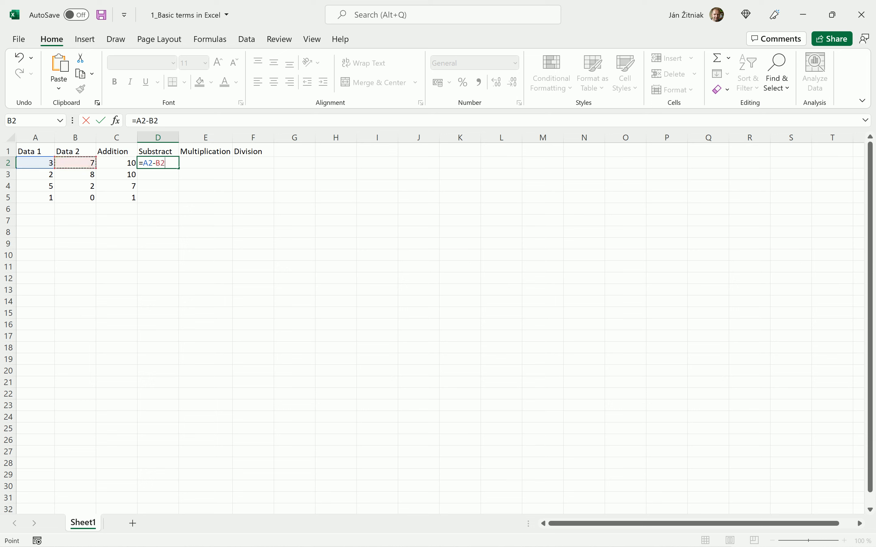
key(Return)
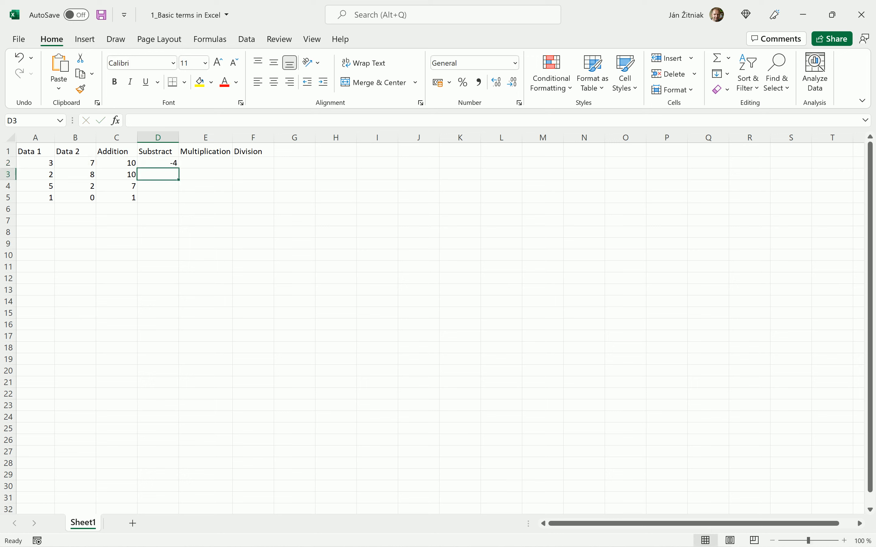
click(158, 163)
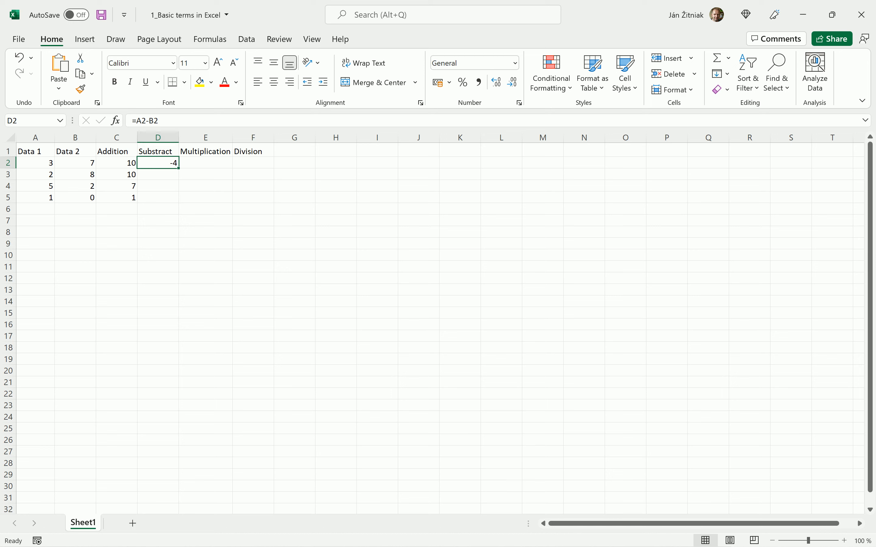
drag(179, 168, 174, 199)
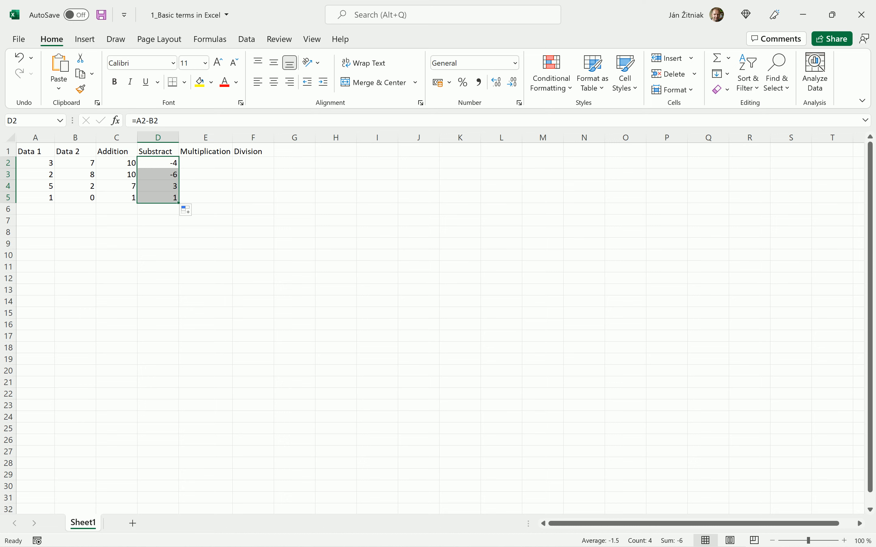
- Enter the multiplication formula =A2*B2 in E2 and fill it down to E5
click(205, 163)
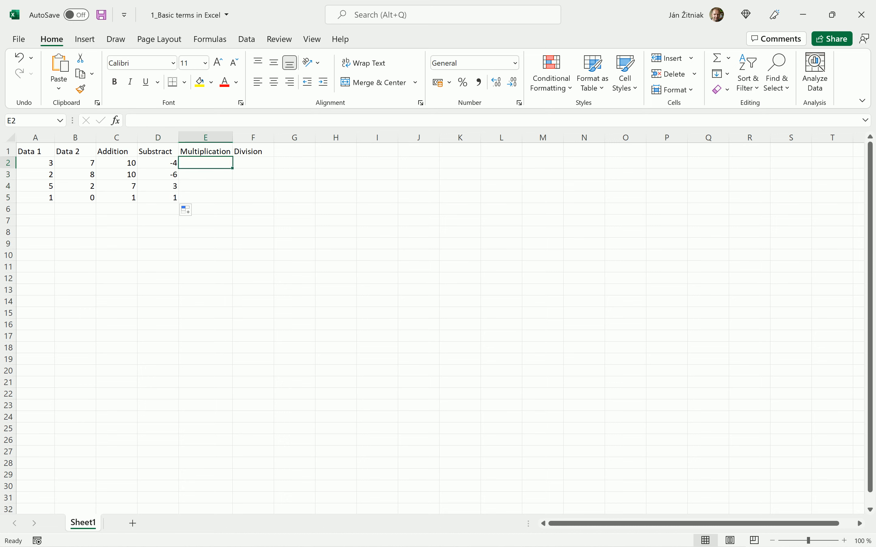
text(=)
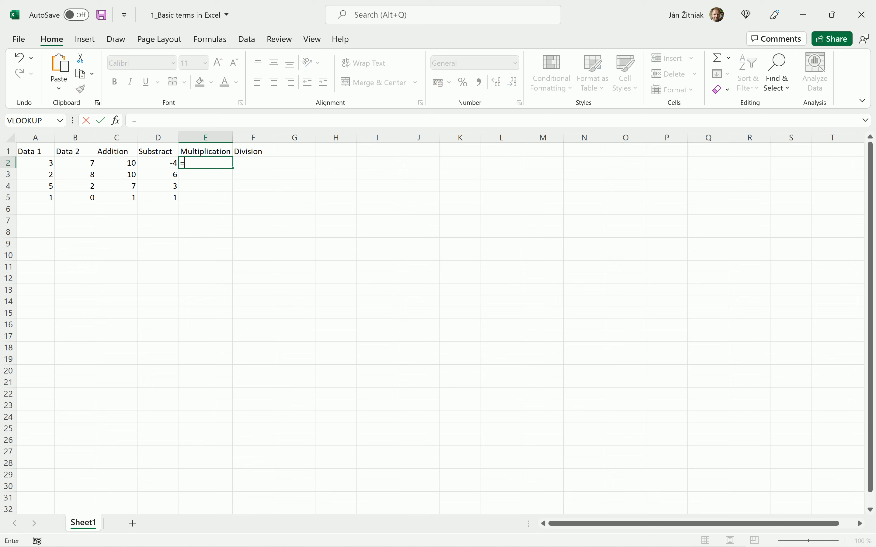
click(36, 163)
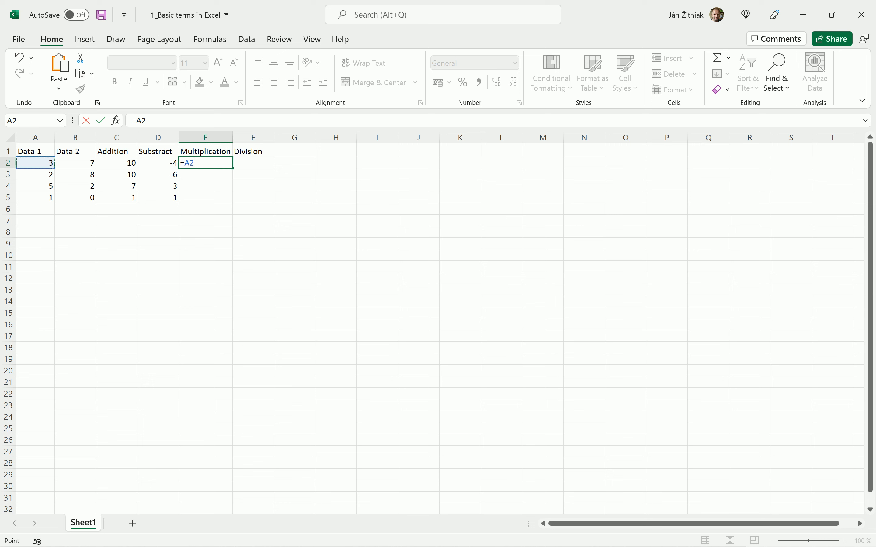
text(*)
click(75, 163)
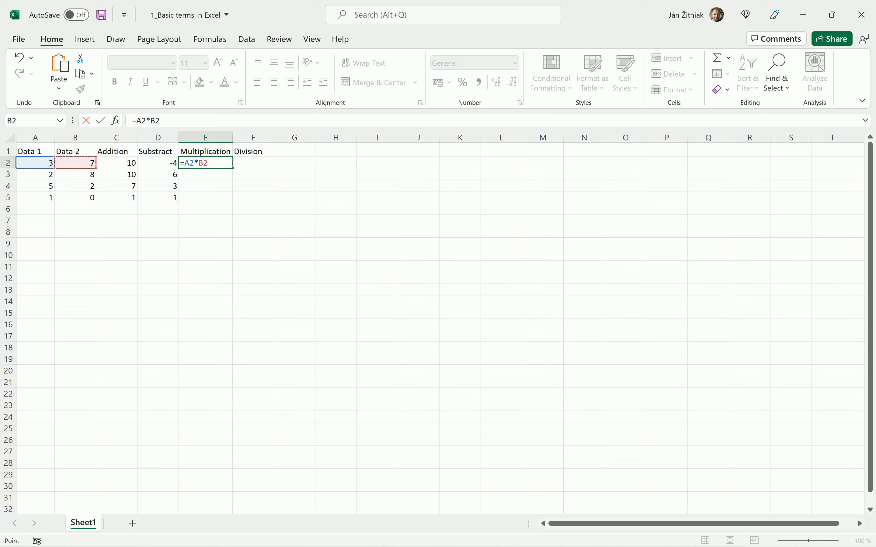
key(Return)
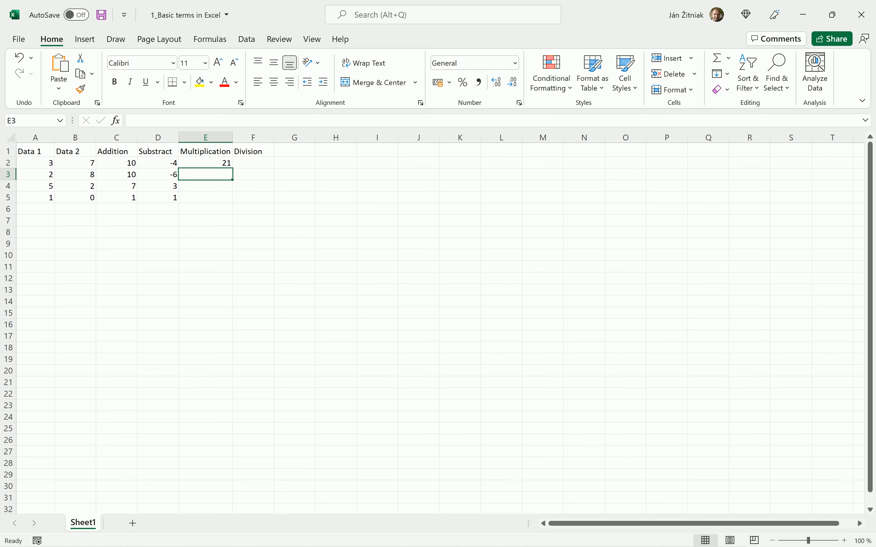
click(205, 163)
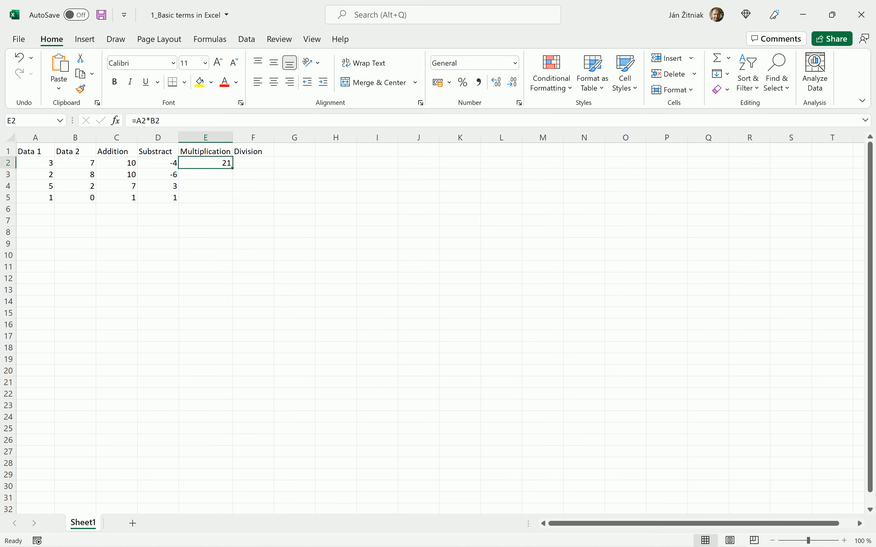
drag(233, 168, 232, 202)
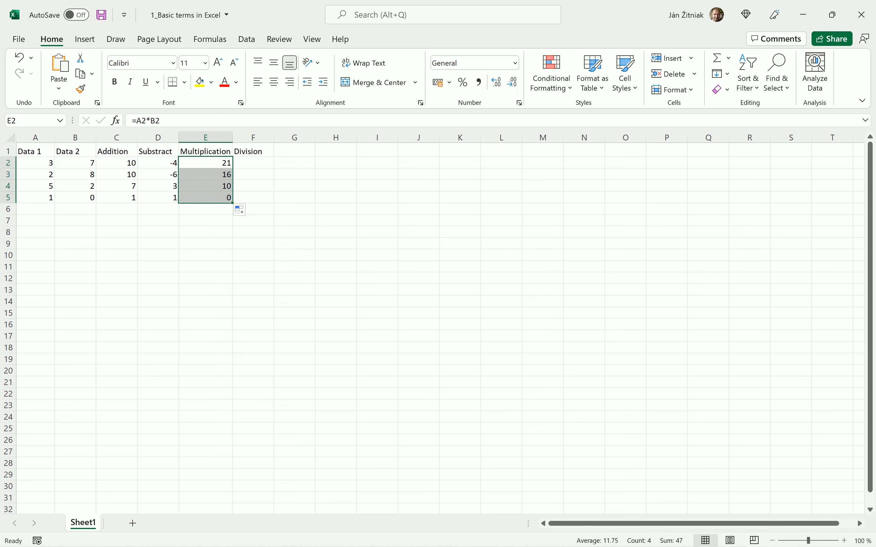
- Enter the division formula =A2/B2 in F2 and fill it down to F5
click(253, 163)
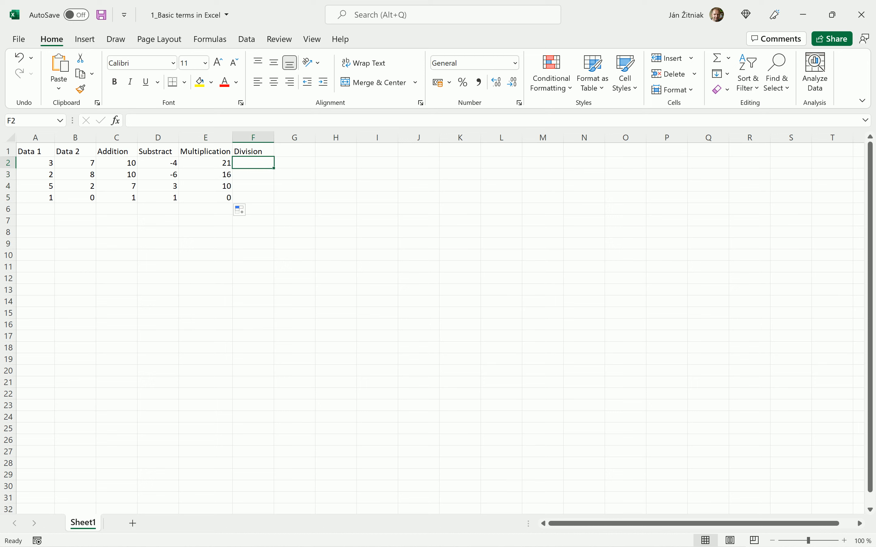
text(=)
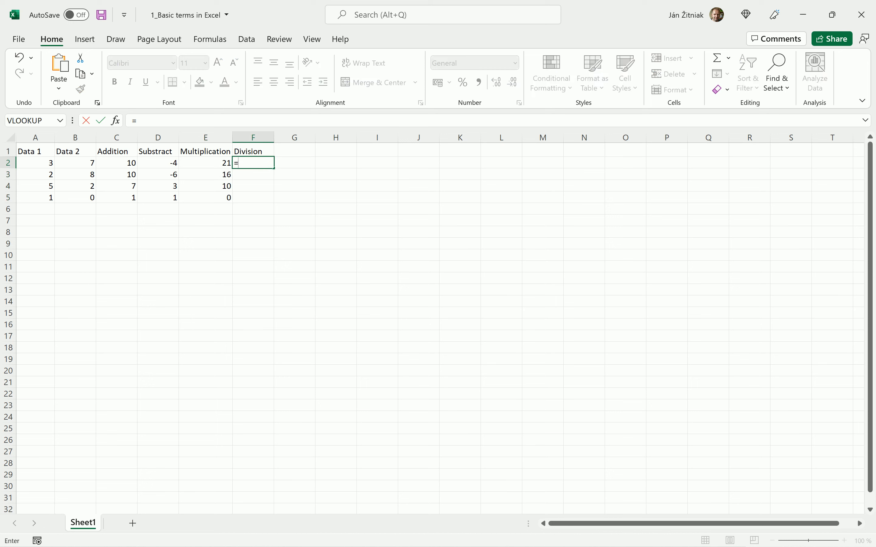
click(35, 163)
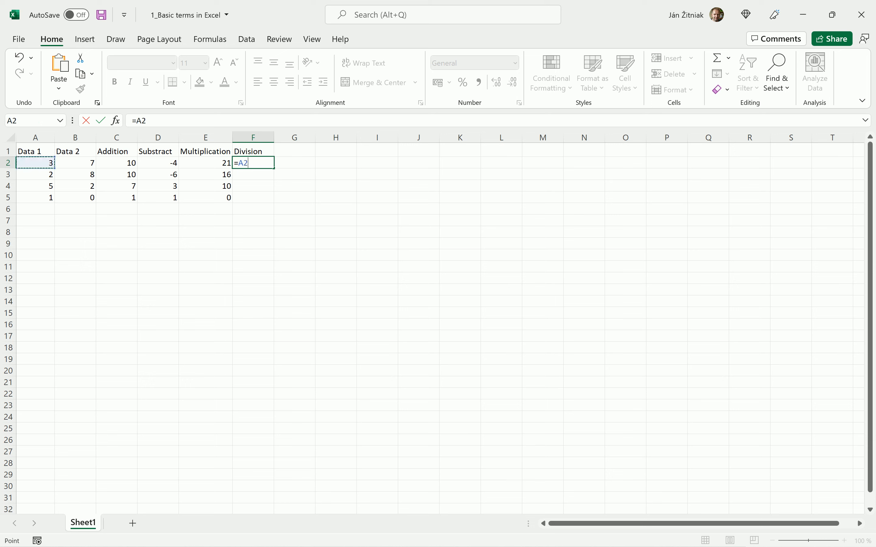
text(/)
click(76, 163)
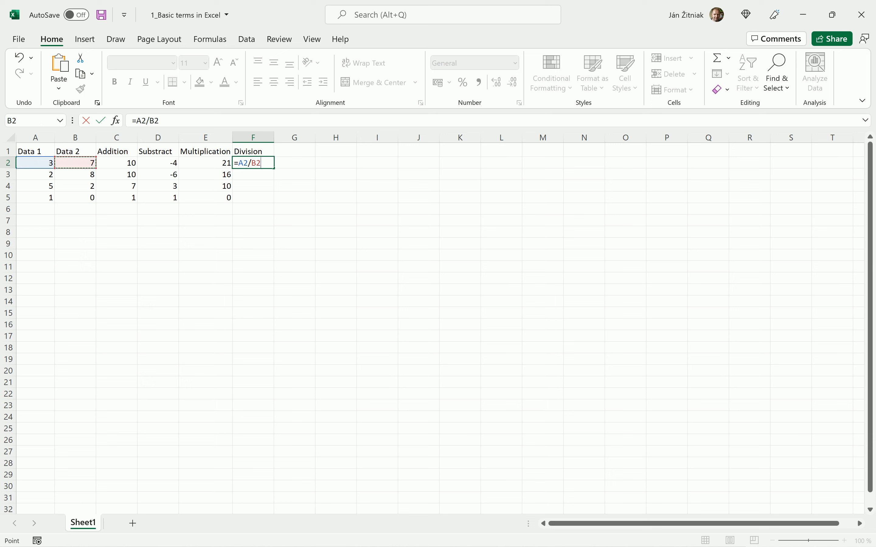
key(Return)
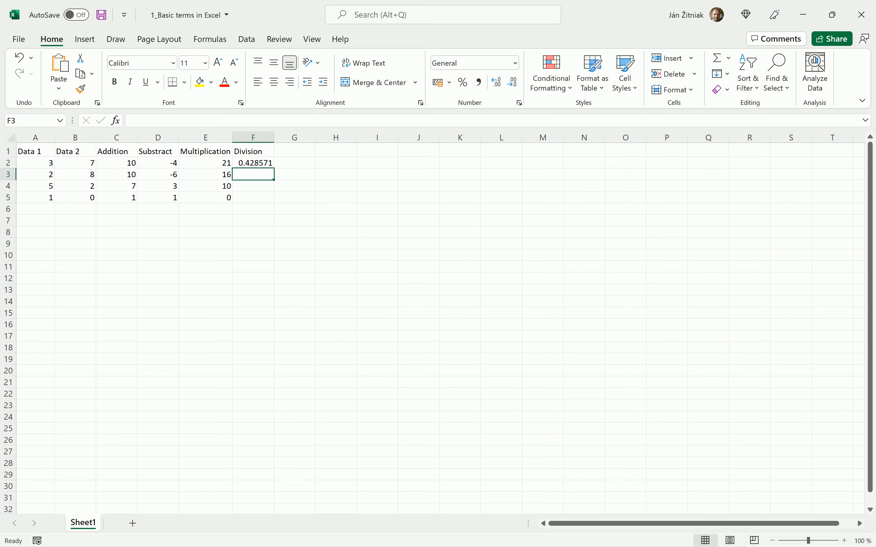
click(253, 163)
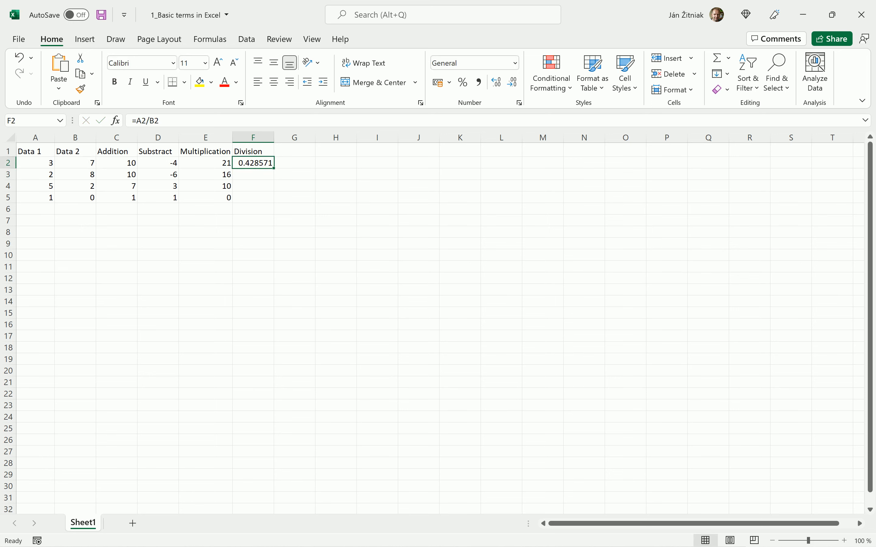
drag(274, 169, 274, 202)
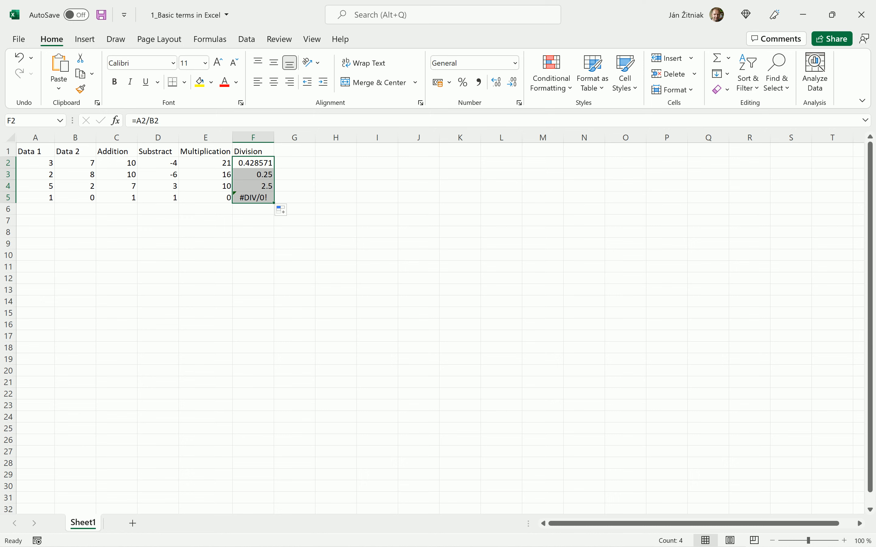